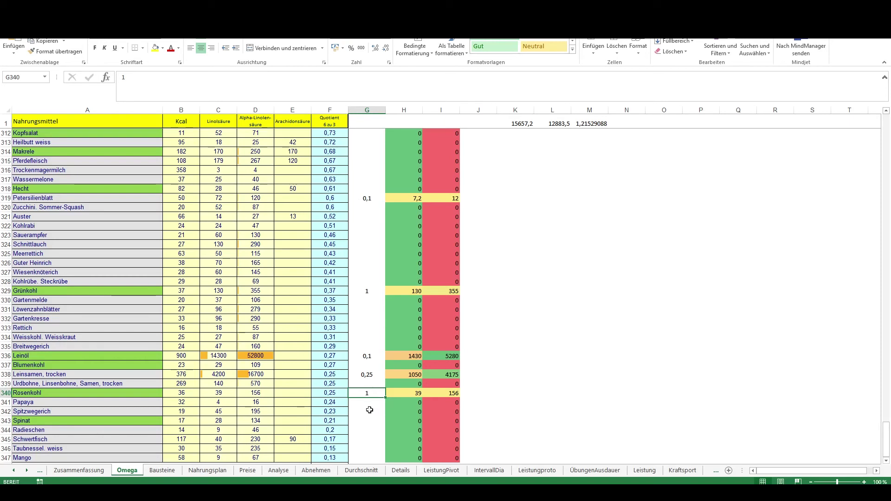
# Step: Check the overall ratio formula in M1 and set the Rosenkohl quantity in column G to 11
pyautogui.click(600, 122)
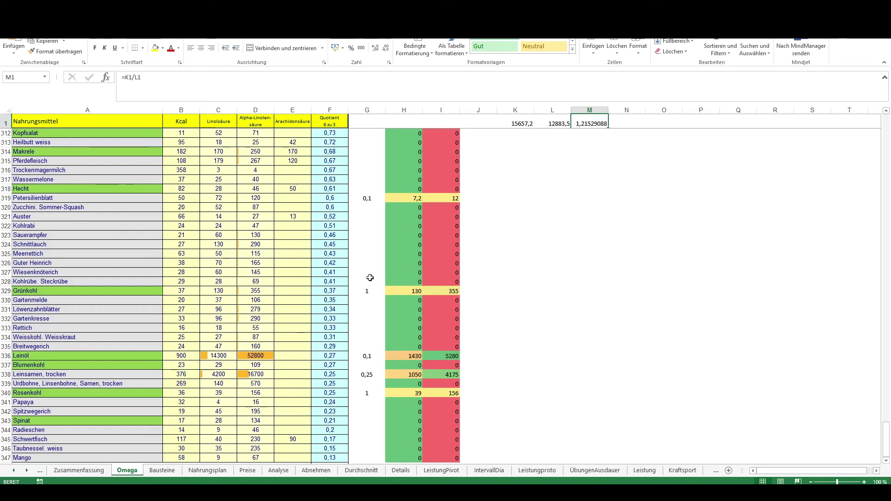
pyautogui.click(376, 317)
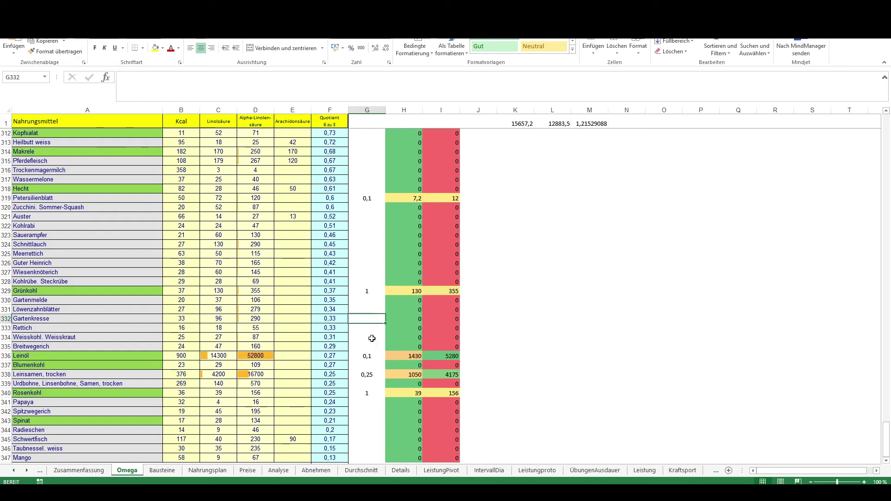
pyautogui.click(369, 392)
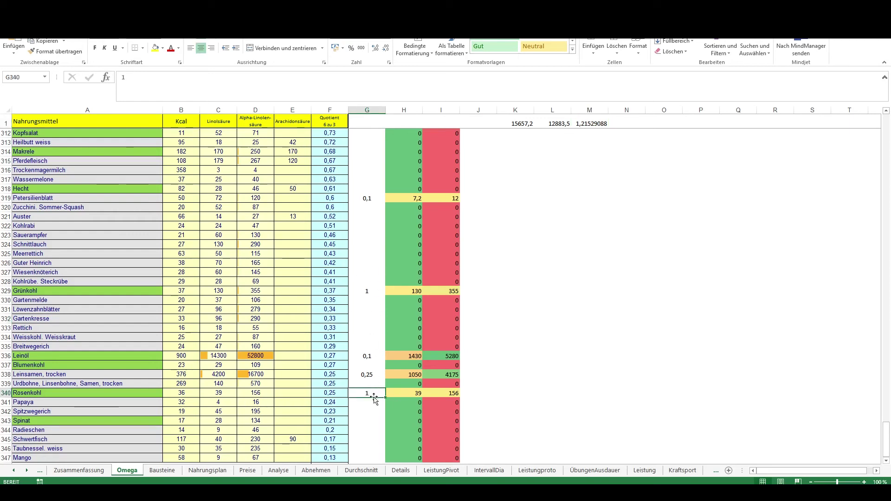
pyautogui.write('11')
pyautogui.press('Return')
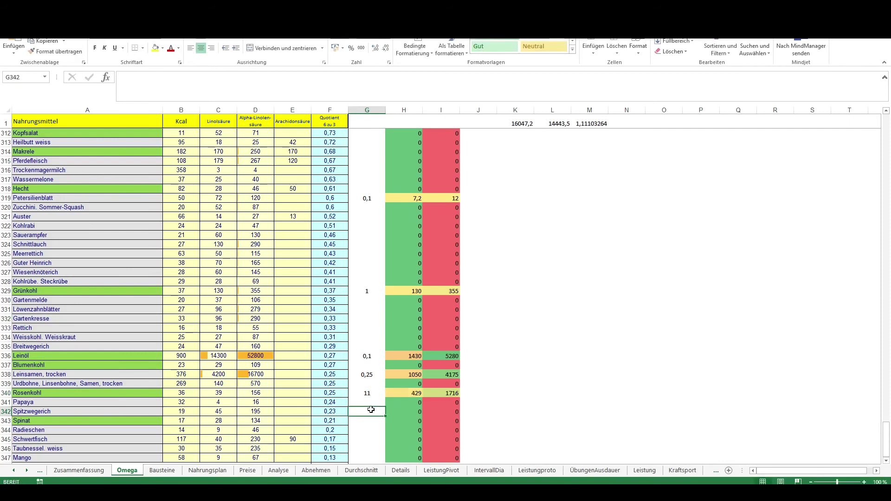
# Step: Set the Rosenkohl quantity in G340 back to 1
pyautogui.click(370, 394)
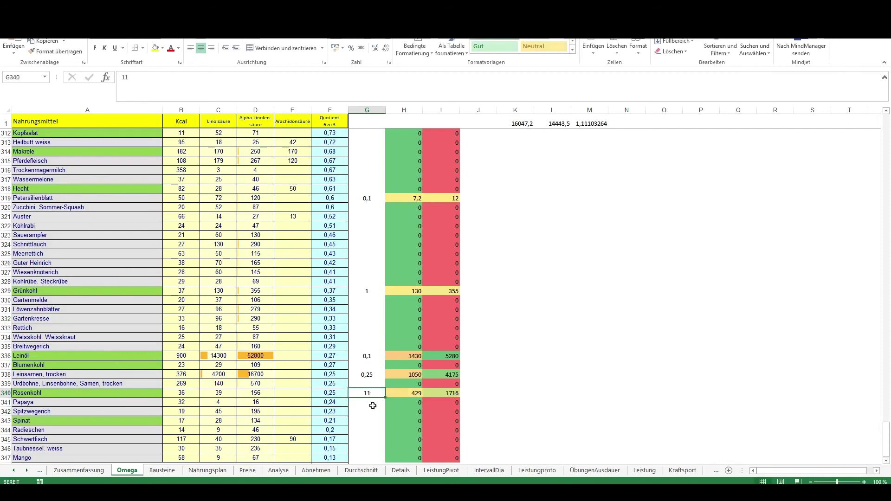
pyautogui.write('1')
pyautogui.press('Return')
# Step: Clear the Rosenkohl quantity in G340 and re-enter it as 1
pyautogui.click(369, 394)
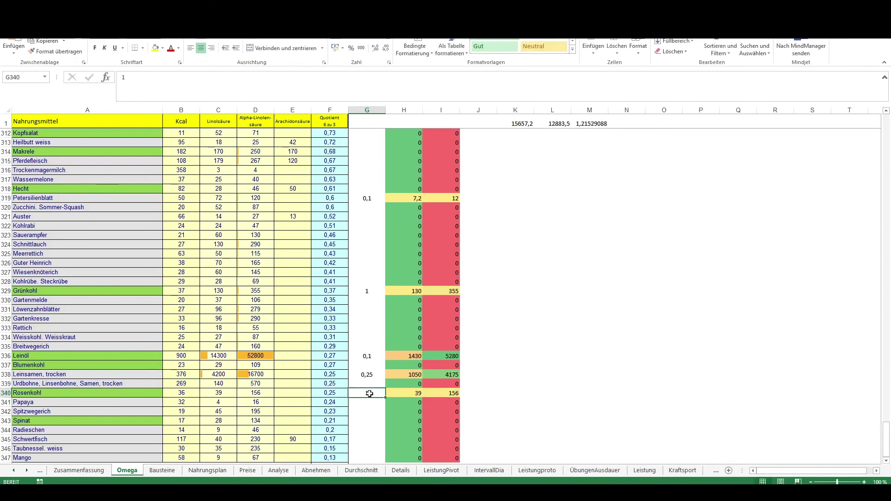
pyautogui.press('Delete')
pyautogui.press('Up')
pyautogui.write('1')
pyautogui.press('Return')
pyautogui.press('Up')
pyautogui.press('Delete')
pyautogui.click(368, 393)
pyautogui.write('1')
pyautogui.press('Return')
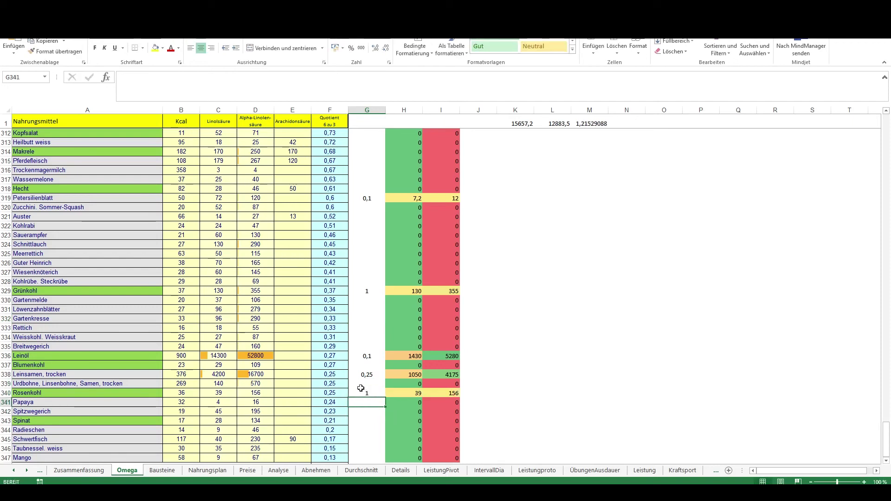
# Step: Examine the column G entries for Grünkohl, Hecht, Leinsamen and Leinöl, and the alpha-linolenic amount for Leinöl in column I
pyautogui.click(368, 290)
pyautogui.click(360, 210)
pyautogui.click(340, 274)
pyautogui.click(367, 190)
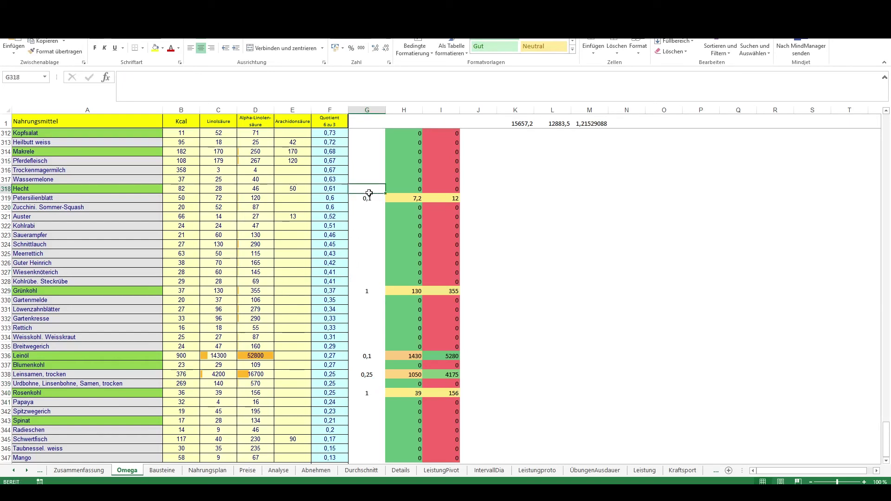
pyautogui.click(373, 377)
pyautogui.click(368, 355)
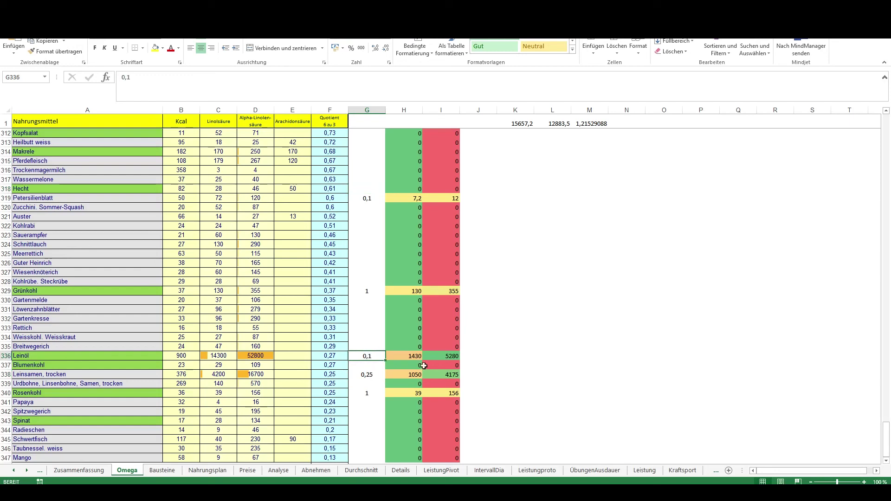
pyautogui.click(451, 355)
# Step: Clear the Leinöl quantity in G336 and re-enter it as 0,1
pyautogui.click(374, 354)
pyautogui.press('Delete')
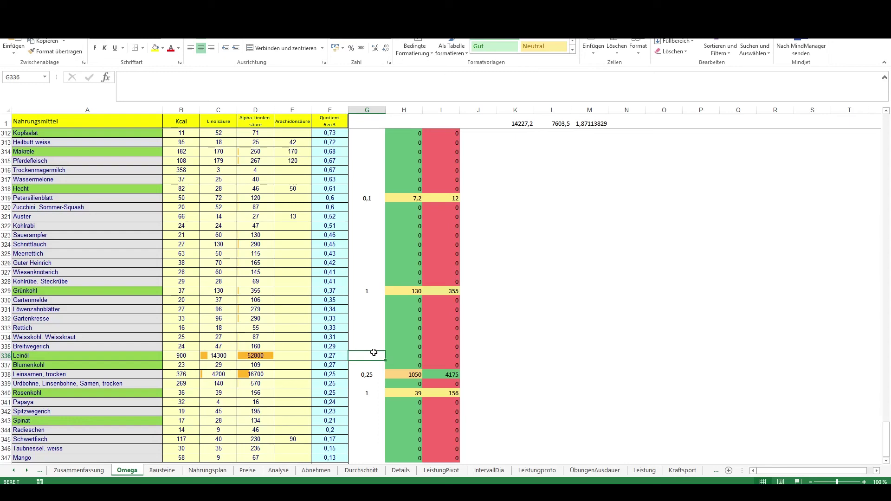
pyautogui.write('0,1')
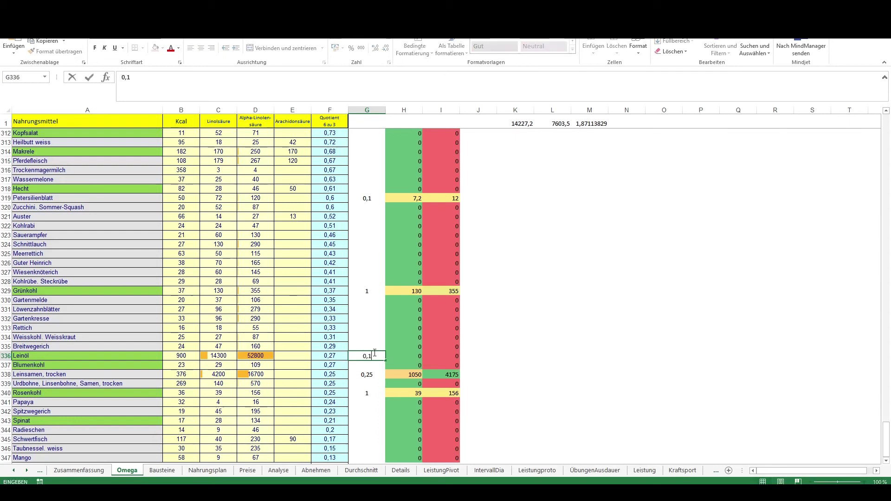
pyautogui.press('Return')
# Step: Examine the column G quantities for Grünkohl, Petersilienblatt, smoked Makrele, Lachs, Gouda and Emmentaler
pyautogui.click(371, 290)
pyautogui.scroll(3, 370, 291)
pyautogui.click(367, 281)
pyautogui.scroll(11, 366, 301)
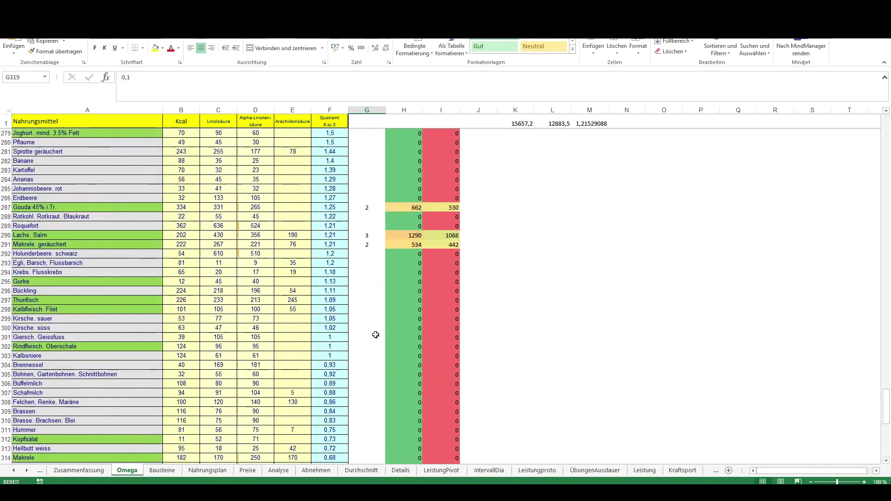
pyautogui.click(355, 327)
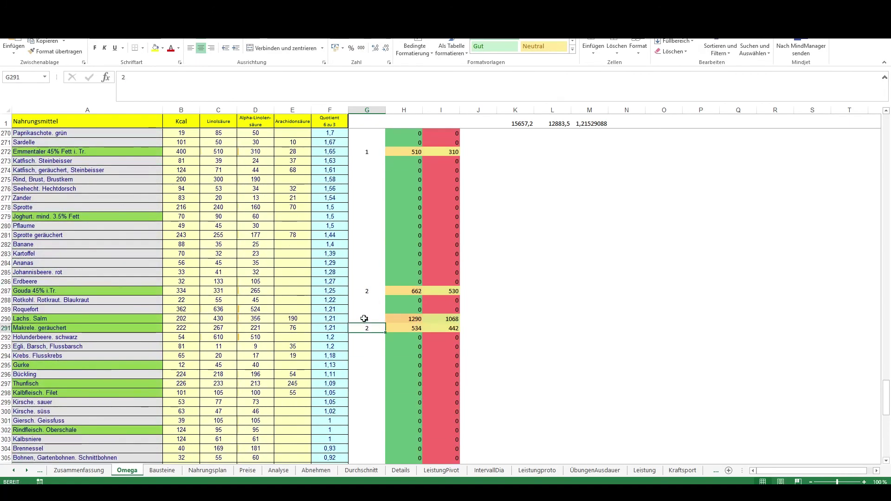
pyautogui.click(364, 319)
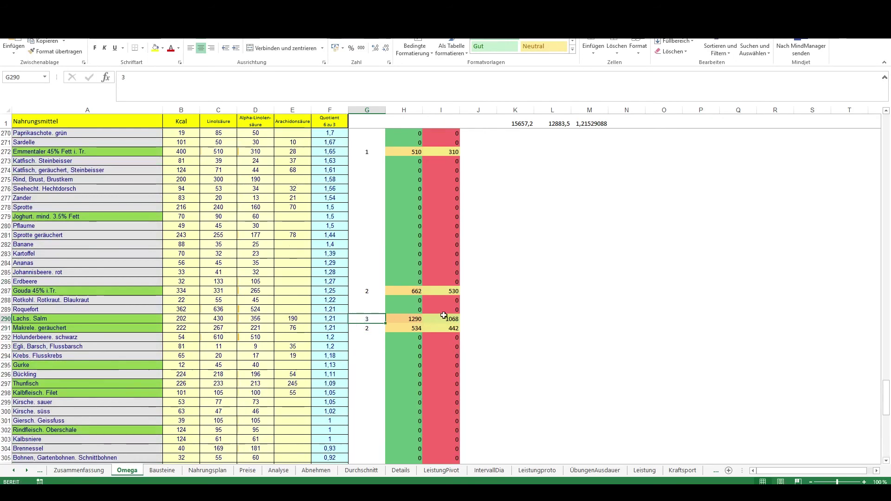
pyautogui.scroll(1, 343, 334)
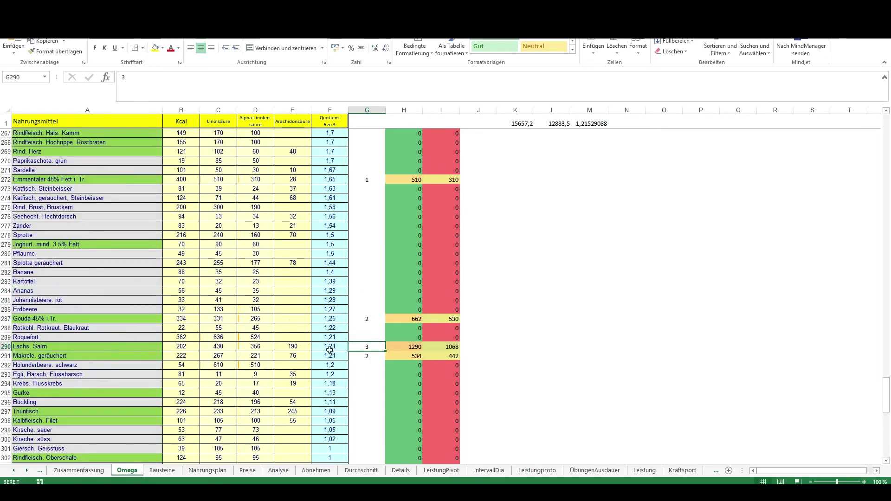
pyautogui.click(364, 322)
pyautogui.scroll(2, 364, 337)
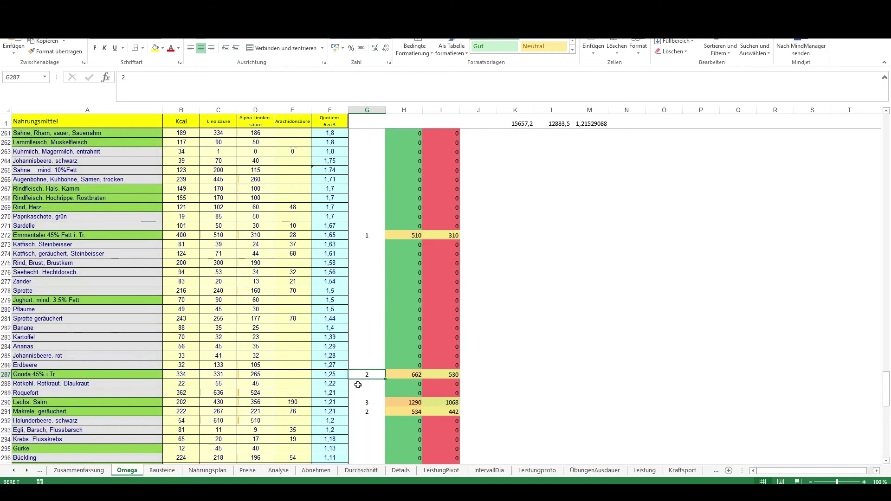
pyautogui.scroll(1, 352, 349)
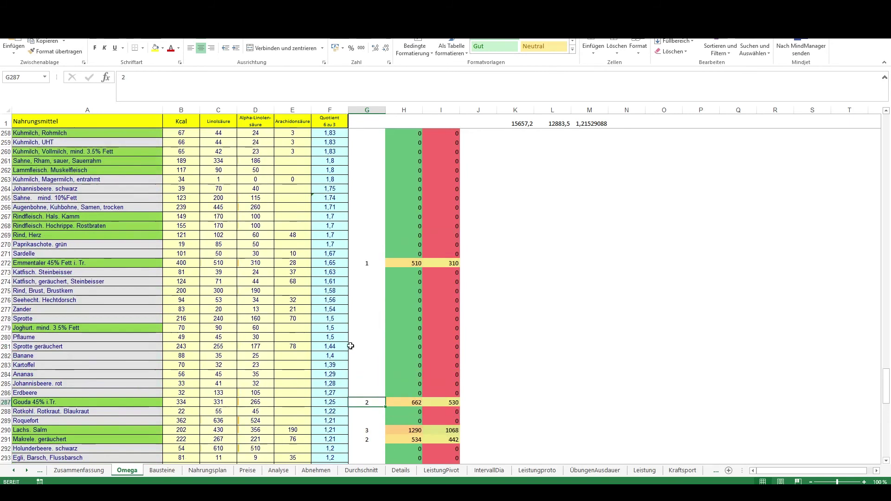
pyautogui.click(364, 261)
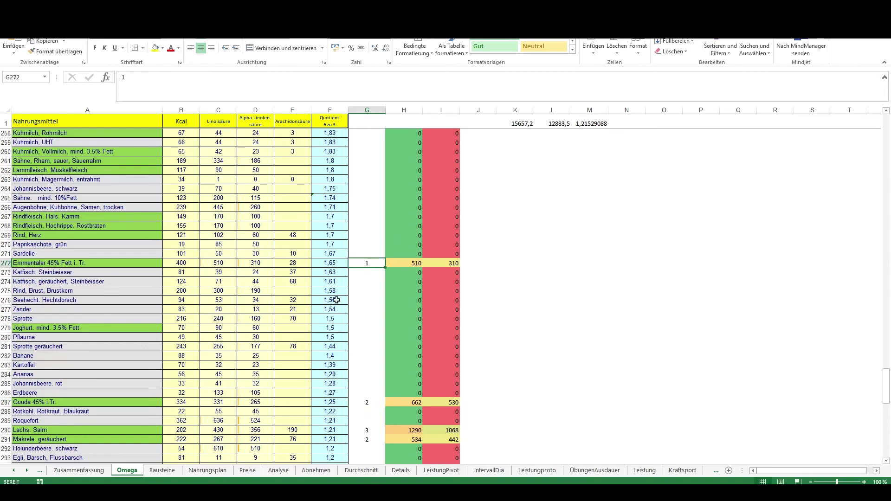
# Step: Set the Schweinespeck quantity in column G to 4
pyautogui.scroll(7, 347, 324)
pyautogui.scroll(7, 346, 324)
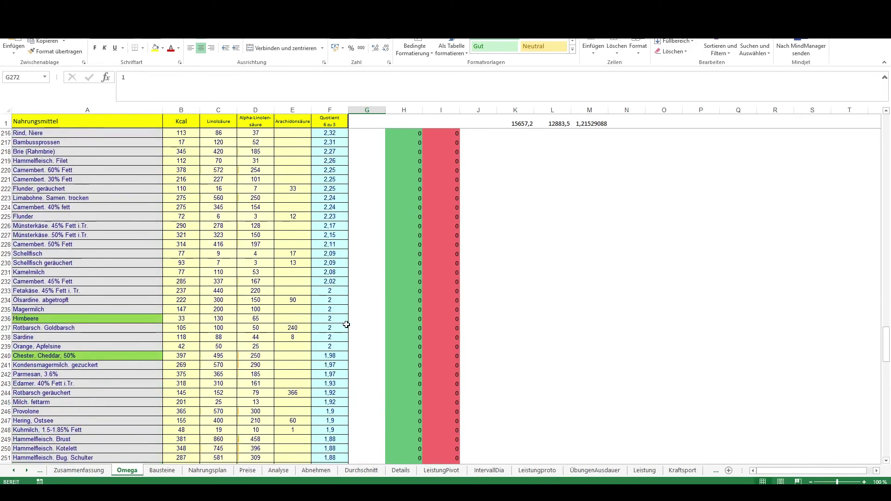
pyautogui.scroll(-6, 345, 395)
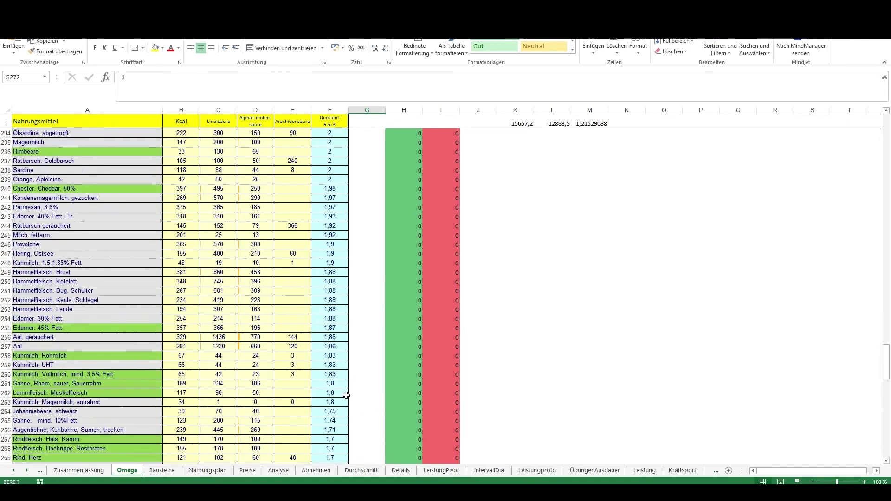
pyautogui.scroll(20, 366, 387)
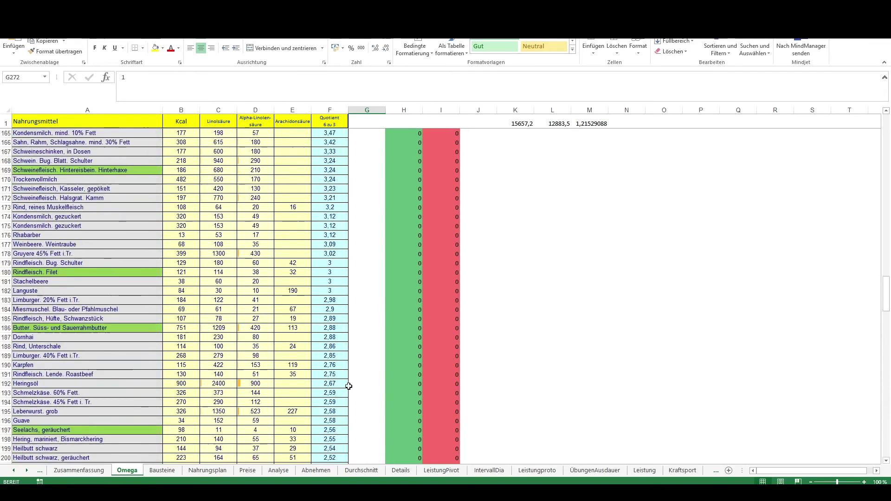
pyautogui.scroll(4, 348, 385)
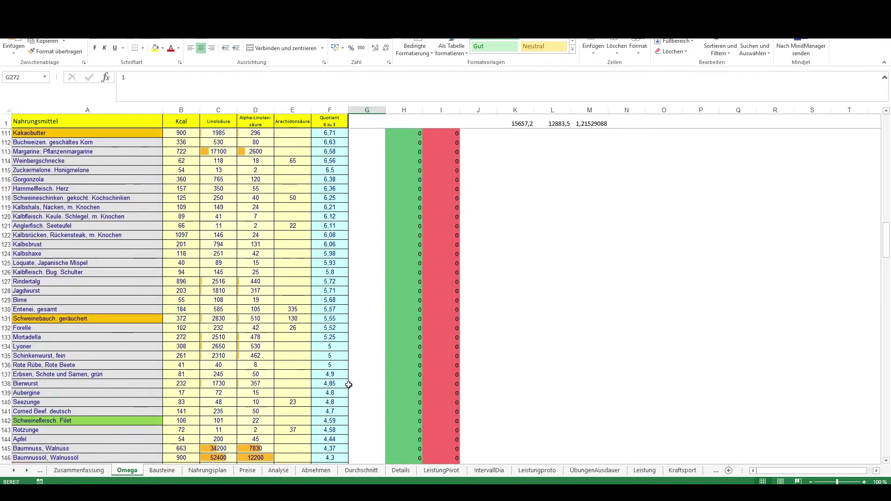
pyautogui.scroll(20, 349, 385)
pyautogui.click(369, 377)
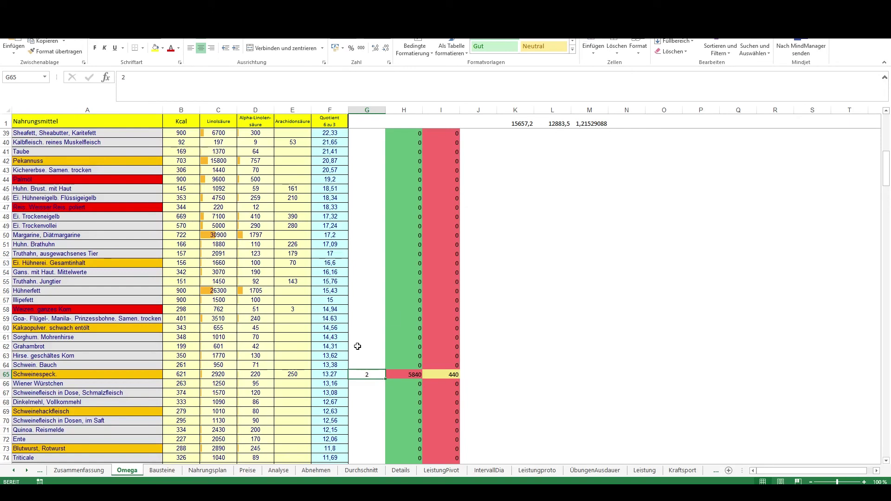
pyautogui.write('4')
pyautogui.press('Return')
# Step: Raise the Schweinespeck quantity in G65 to 6
pyautogui.click(370, 374)
pyautogui.write('6')
pyautogui.press('Return')
# Step: Set the Schweinespeck quantity in G65 back to 2
pyautogui.press('Up')
pyautogui.write('2')
pyautogui.click(361, 300)
# Step: Check the linoleic acid formula for Schwein, Leber in H35 and set its quantity in G35 to 11
pyautogui.scroll(2, 362, 303)
pyautogui.scroll(5, 362, 303)
pyautogui.click(366, 291)
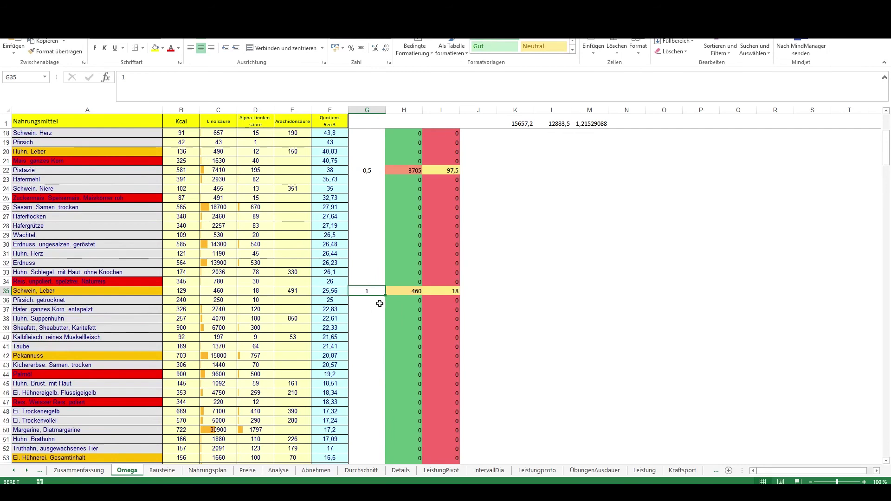
pyautogui.click(412, 291)
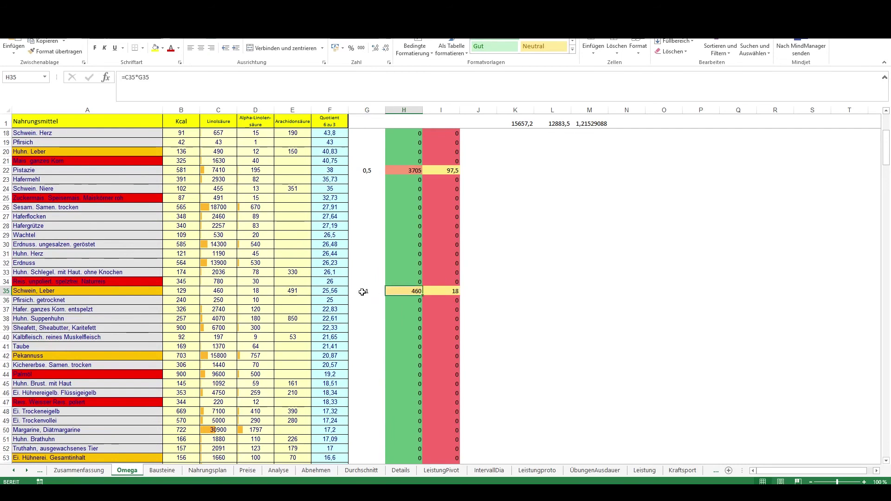
pyautogui.scroll(3, 399, 306)
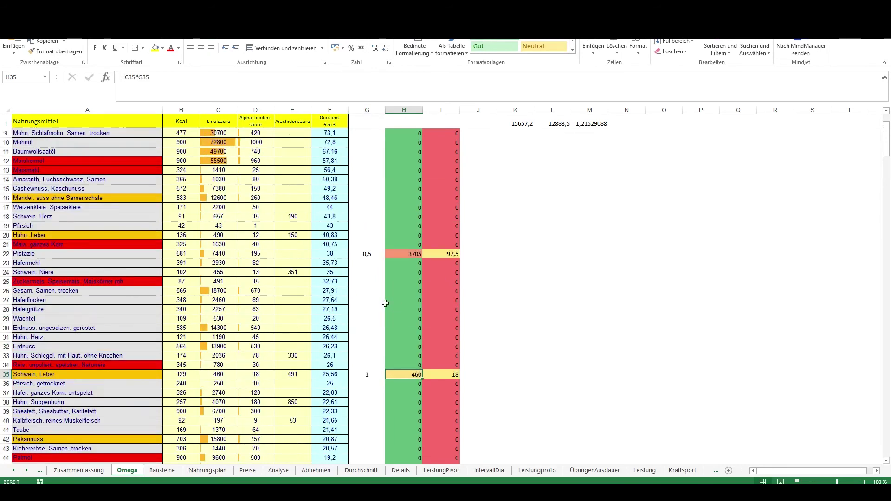
pyautogui.click(365, 373)
pyautogui.write('11')
pyautogui.press('Return')
# Step: Set the Schwein, Leber quantity in G35 back to 1
pyautogui.click(367, 375)
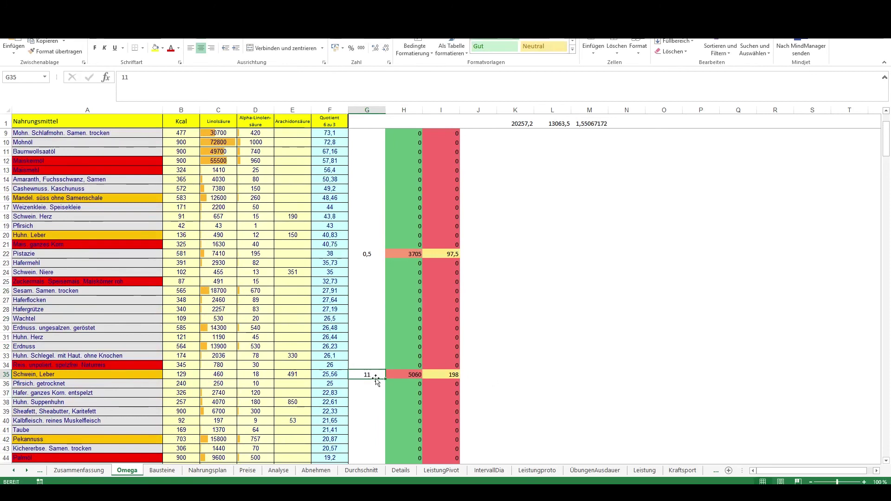
pyautogui.write('1')
pyautogui.press('Return')
# Step: Set the Pistazie quantity in column G to 1
pyautogui.scroll(2, 367, 371)
pyautogui.click(367, 309)
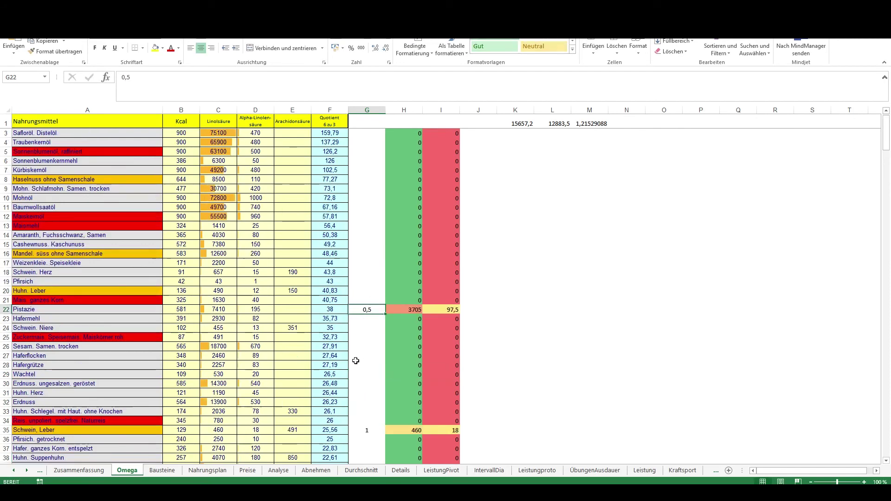
pyautogui.scroll(1, 355, 361)
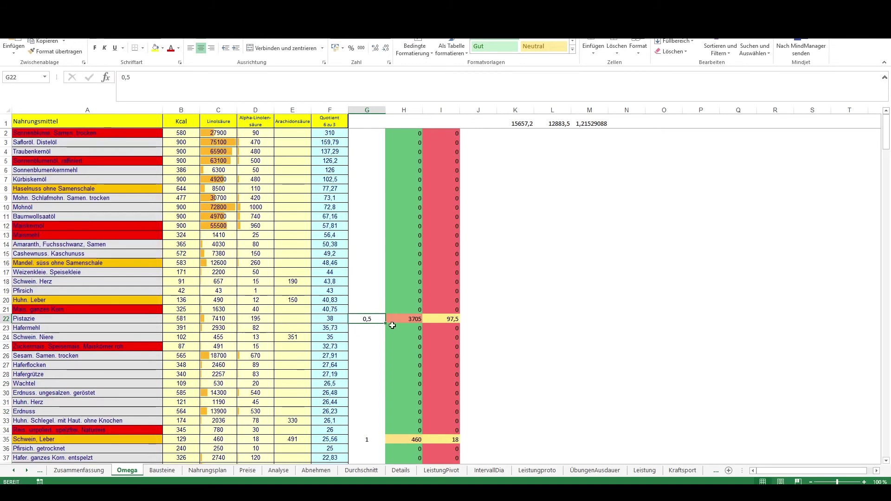
pyautogui.write('1')
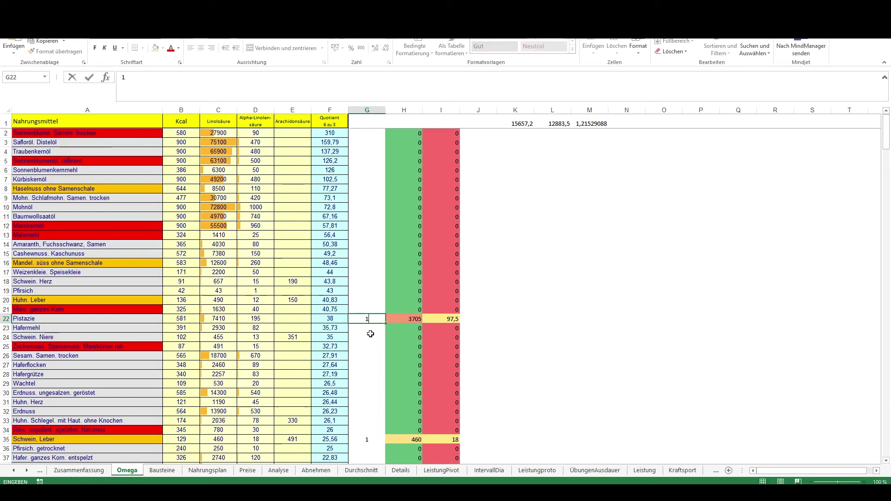
pyautogui.click(370, 335)
# Step: Set the Pistazie quantity in G22 to 11
pyautogui.click(366, 318)
pyautogui.write('11')
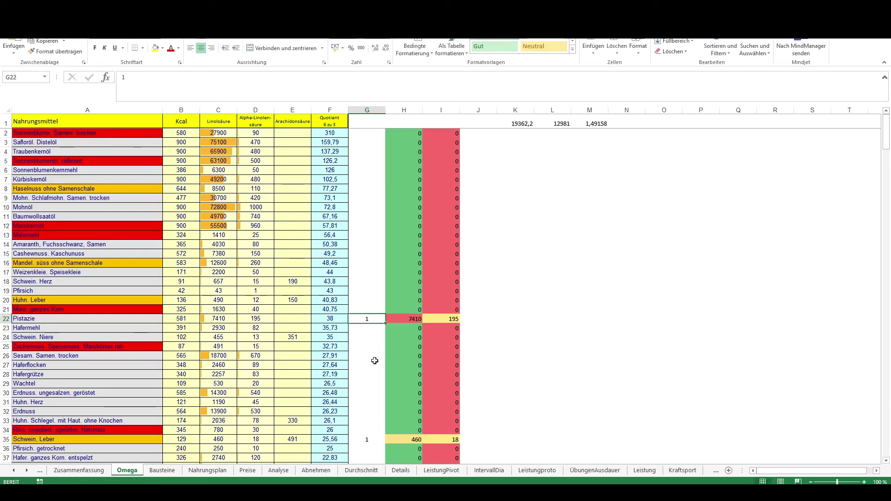
pyautogui.click(370, 364)
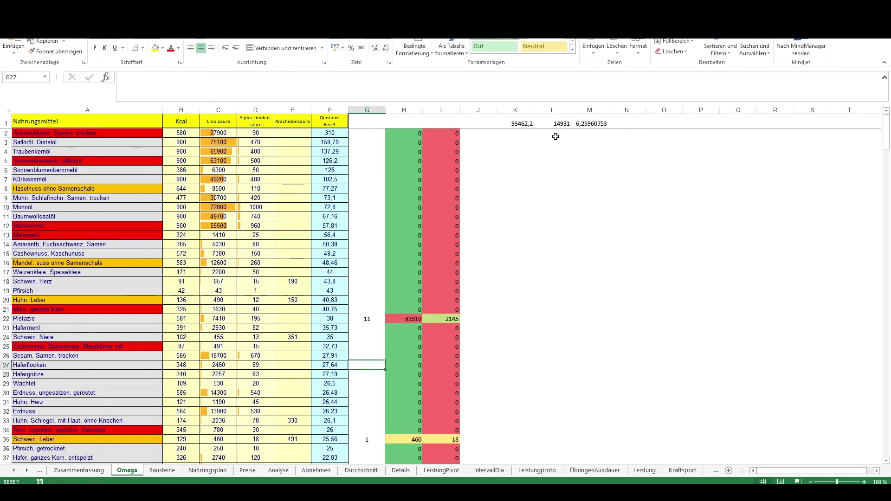
# Step: Set the Pistazie quantity in G22 back to 1
pyautogui.click(377, 313)
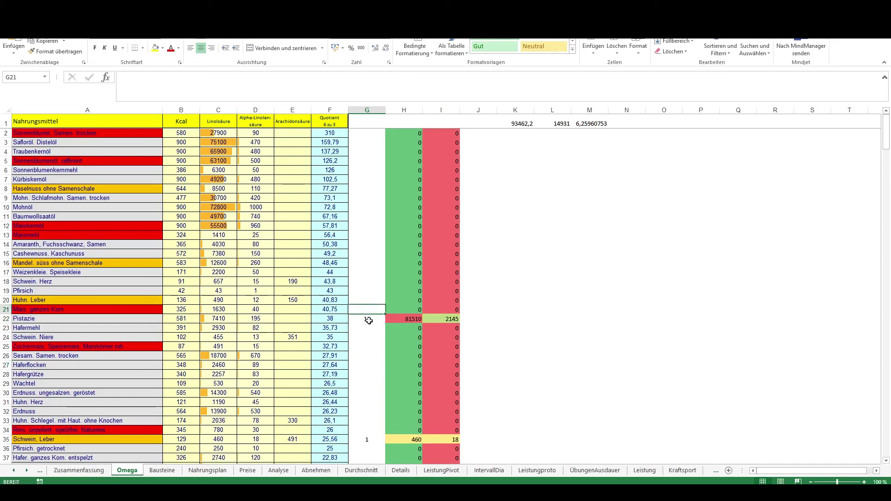
pyautogui.click(369, 320)
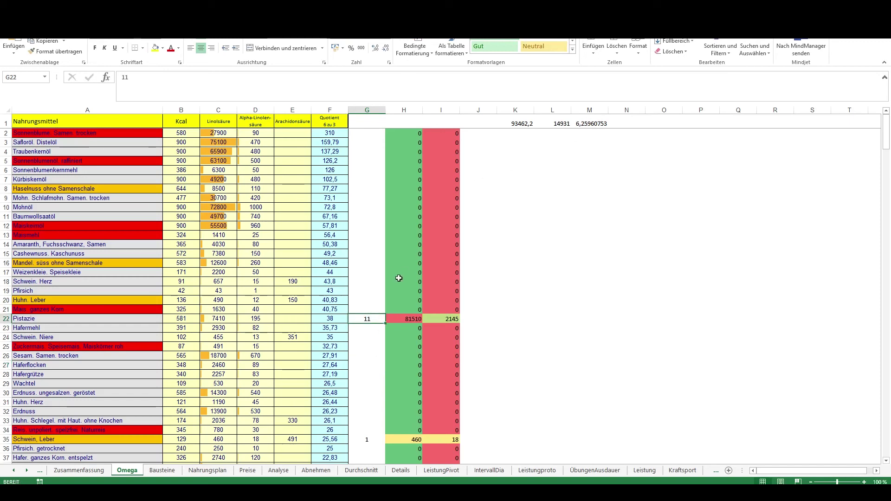
pyautogui.write('1')
pyautogui.click(367, 345)
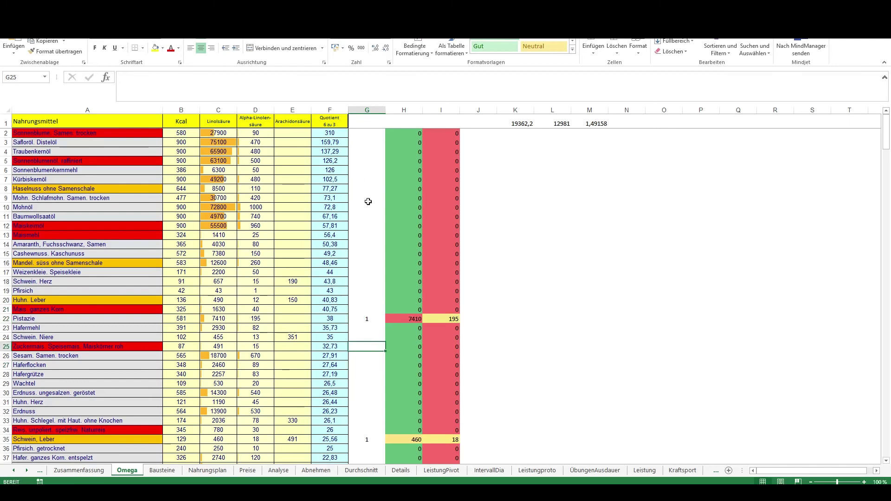
# Step: Clear the quantities in column G from Petersilienblatt in row 319 down to Papaya in row 341
pyautogui.click(365, 161)
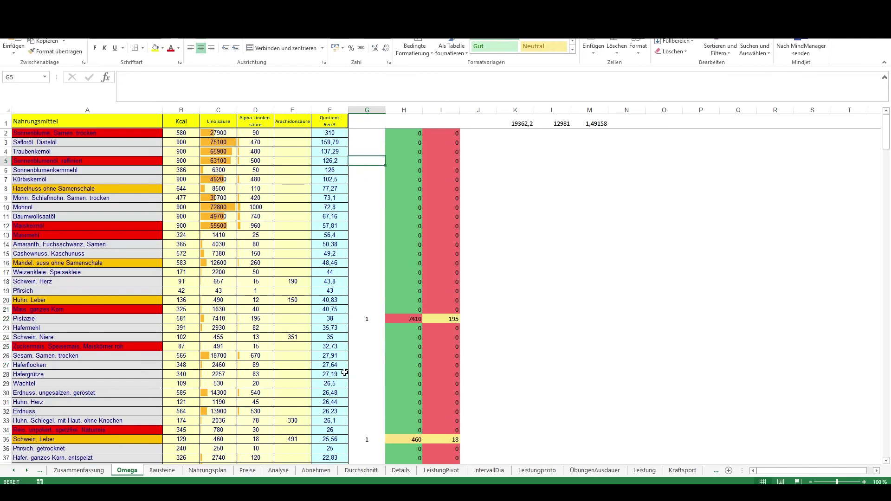
pyautogui.moveTo(886, 146); pyautogui.dragTo(886, 443)
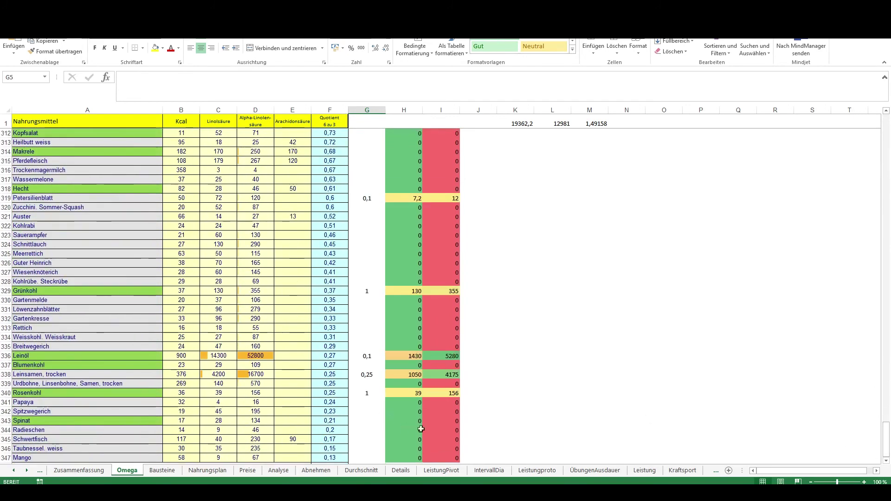
pyautogui.click(375, 401)
pyautogui.moveTo(375, 401); pyautogui.dragTo(369, 196)
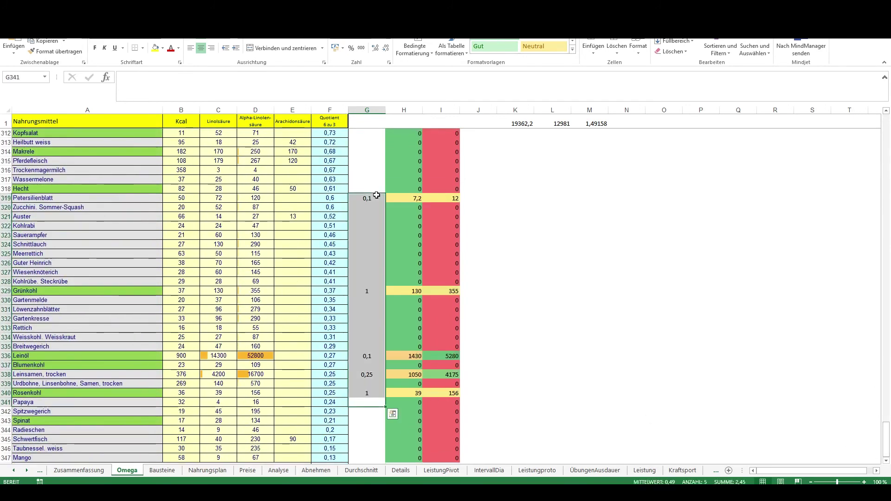
pyautogui.press('Delete')
# Step: Clear another block of food quantities in column G further up the list, above the Petersilienblatt row
pyautogui.scroll(16, 368, 222)
pyautogui.click(366, 327)
pyautogui.keyDown('shift'); pyautogui.click(366, 393); pyautogui.keyUp('shift')
pyautogui.moveTo(366, 356); pyautogui.dragTo(367, 399)
pyautogui.press('Delete')
# Step: Set the quantity of Sonnenblumenöl, raffiniert in G5 to 0,4
pyautogui.scroll(3, 381, 347)
pyautogui.moveTo(886, 394); pyautogui.dragTo(886, 133)
pyautogui.click(369, 178)
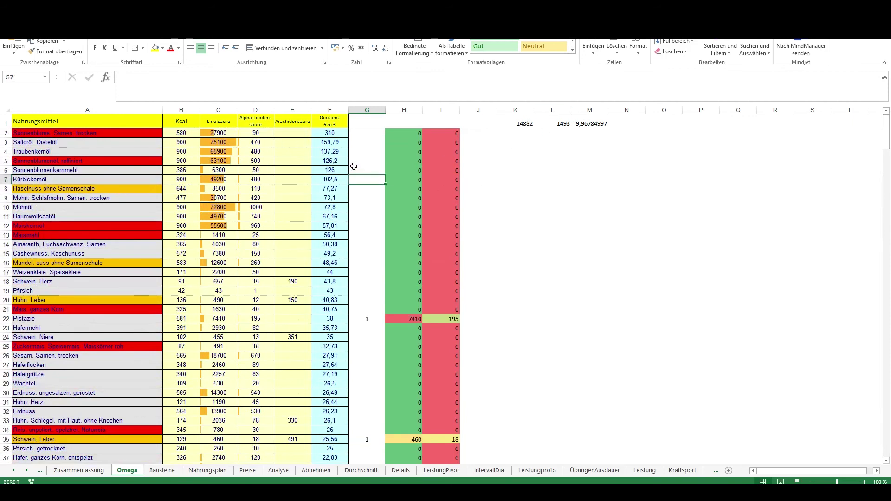
pyautogui.press('Up')
pyautogui.press('Up')
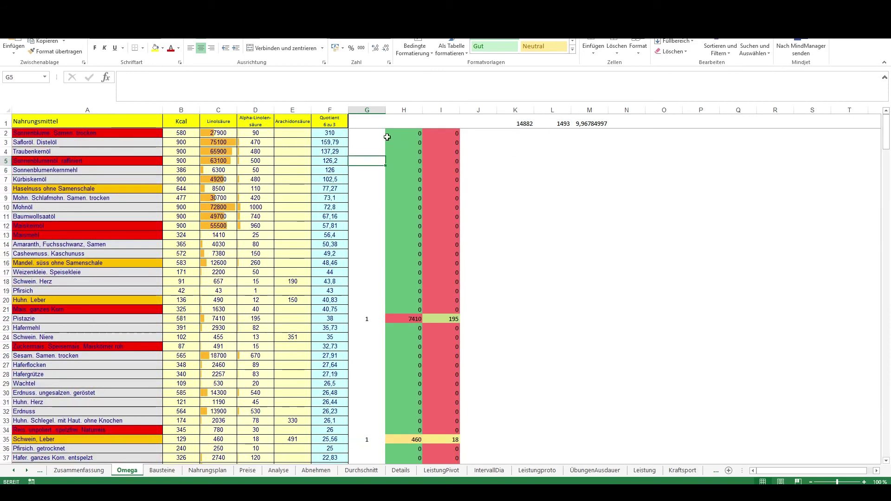
pyautogui.write('0,4')
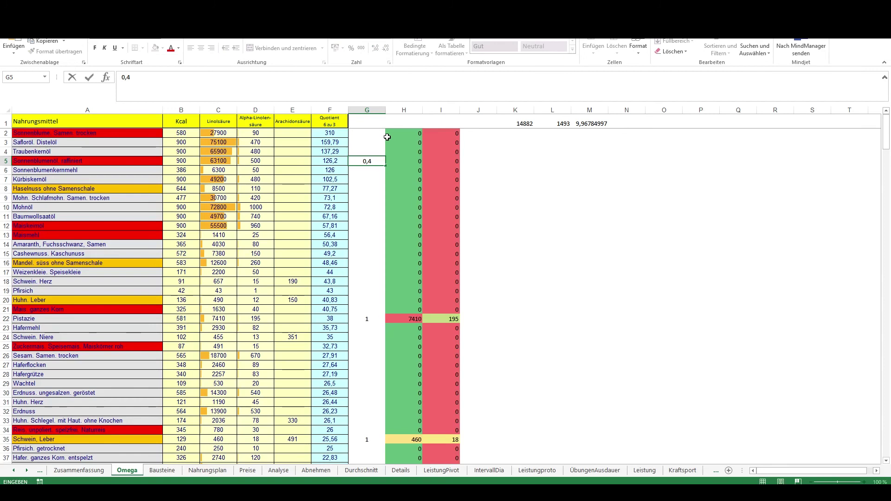
pyautogui.press('Return')
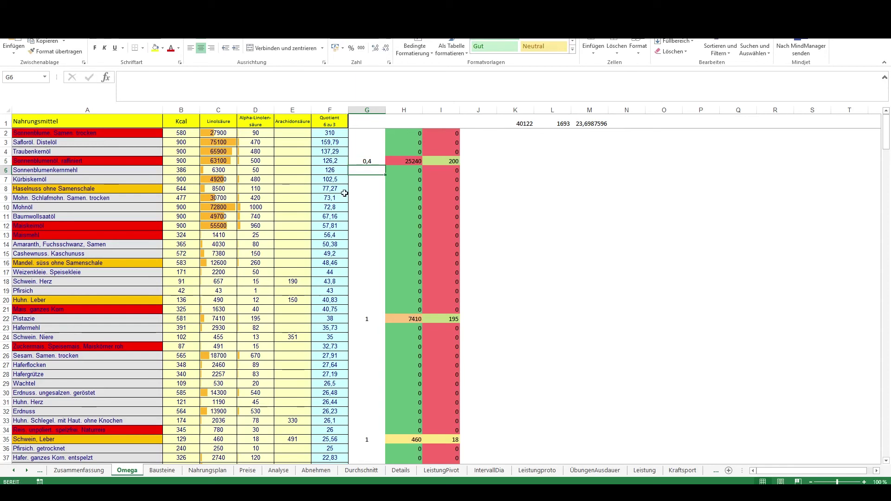
# Step: Set the quantity of Sonnenblumenöl, raffiniert in G5 to 0,2
pyautogui.click(372, 159)
pyautogui.write('0,2')
pyautogui.press('Return')
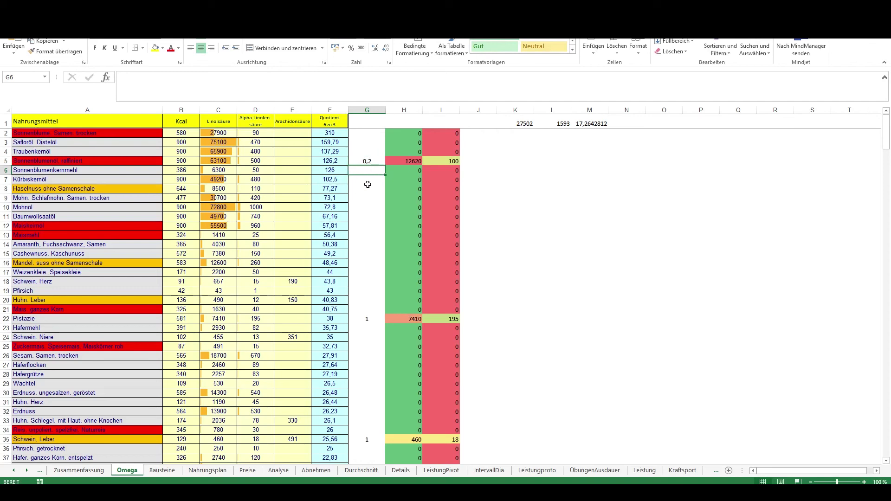
# Step: Set the Maismehl quantity in G13 to 1
pyautogui.scroll(-1, 367, 206)
pyautogui.scroll(1, 367, 206)
pyautogui.click(364, 239)
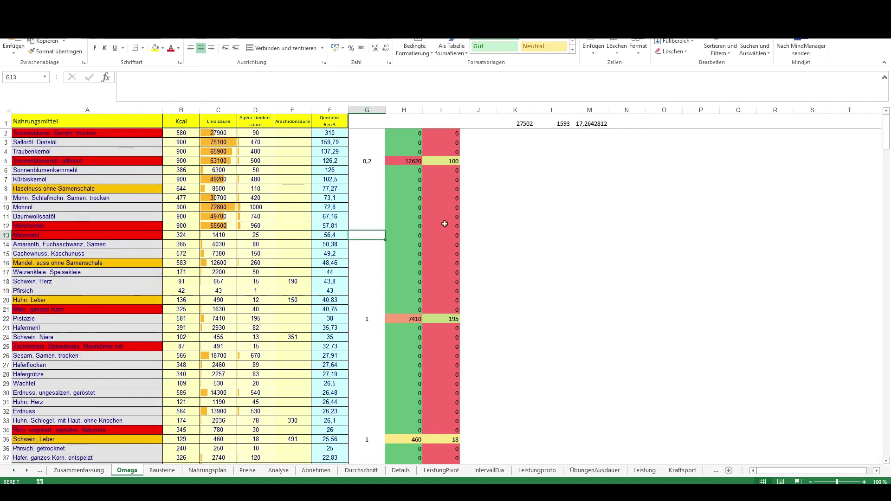
pyautogui.write('1')
pyautogui.press('Return')
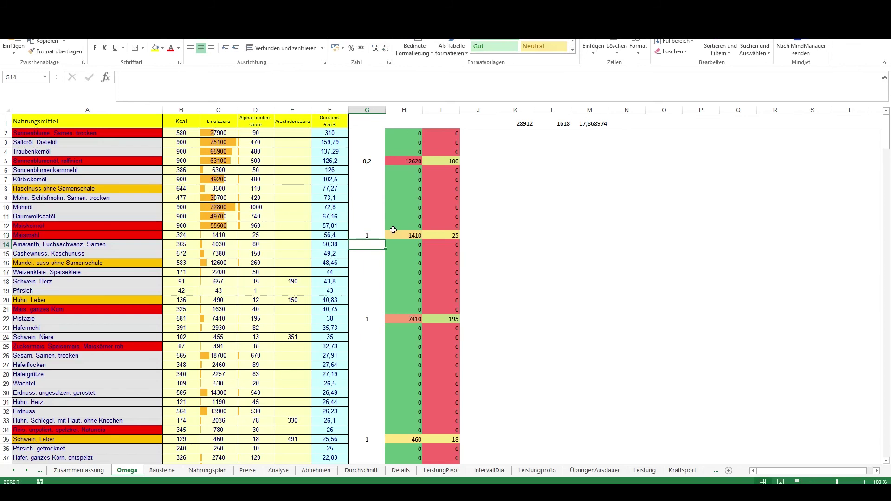
# Step: Examine the foods with the highest omega-6 to omega-3 quotients and their entered quantities in rows 2 to 55
pyautogui.scroll(-1, 377, 210)
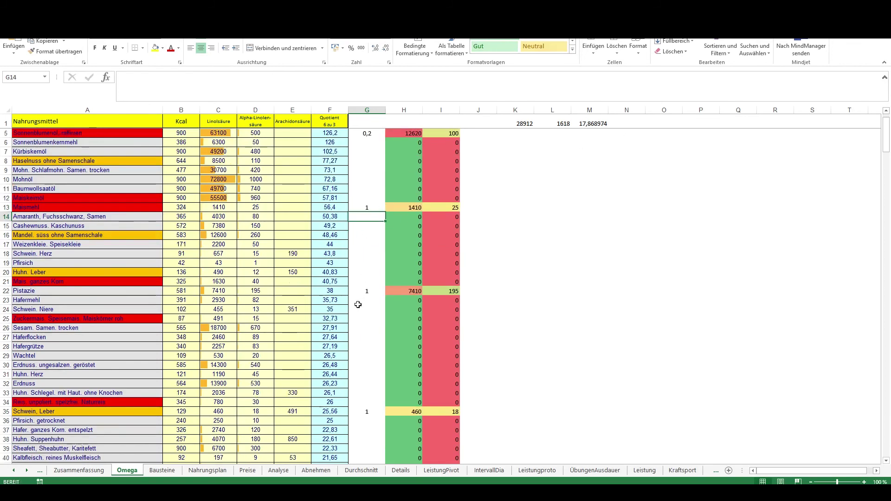
pyautogui.scroll(-1, 357, 299)
pyautogui.scroll(2, 287, 243)
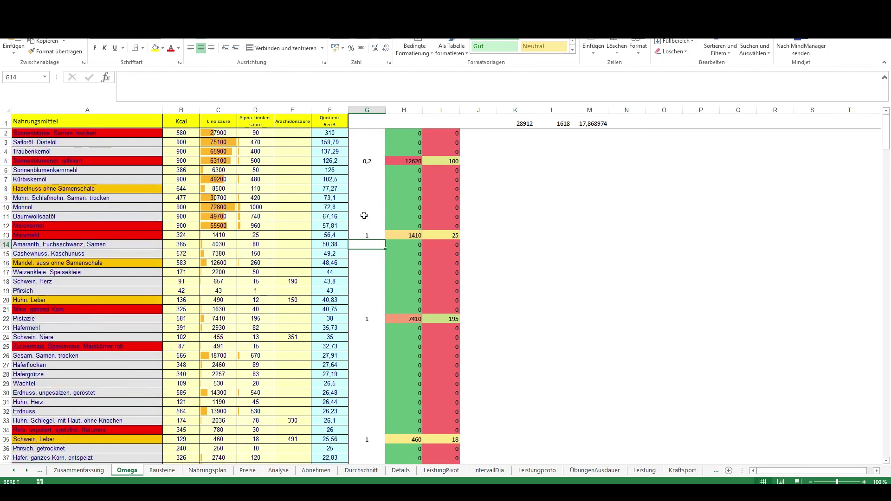
pyautogui.scroll(-2, 364, 215)
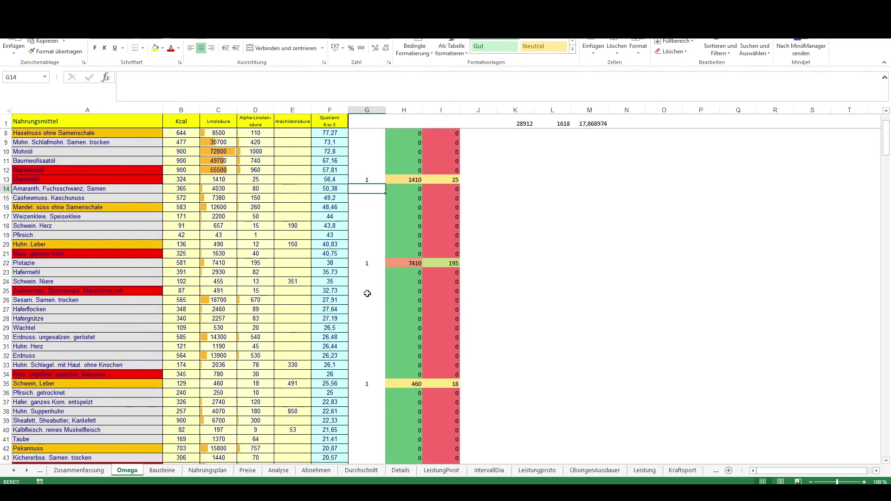
pyautogui.scroll(-1, 367, 293)
pyautogui.scroll(-4, 365, 291)
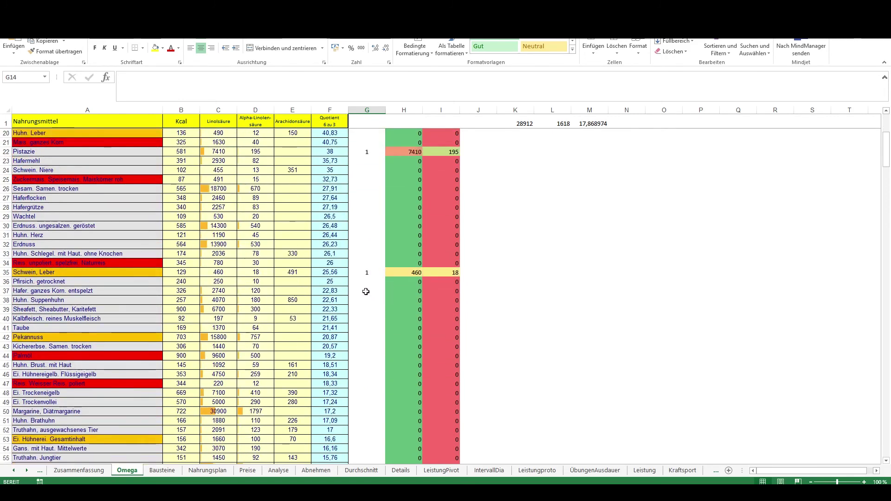
pyautogui.scroll(5, 364, 292)
pyautogui.scroll(2, 360, 287)
pyautogui.scroll(-4, 366, 240)
pyautogui.scroll(4, 367, 242)
pyautogui.scroll(-1, 354, 265)
pyautogui.scroll(1, 355, 266)
# Step: Select the quantity cell G5 of Sonnenblumenöl, raffiniert
pyautogui.click(368, 163)
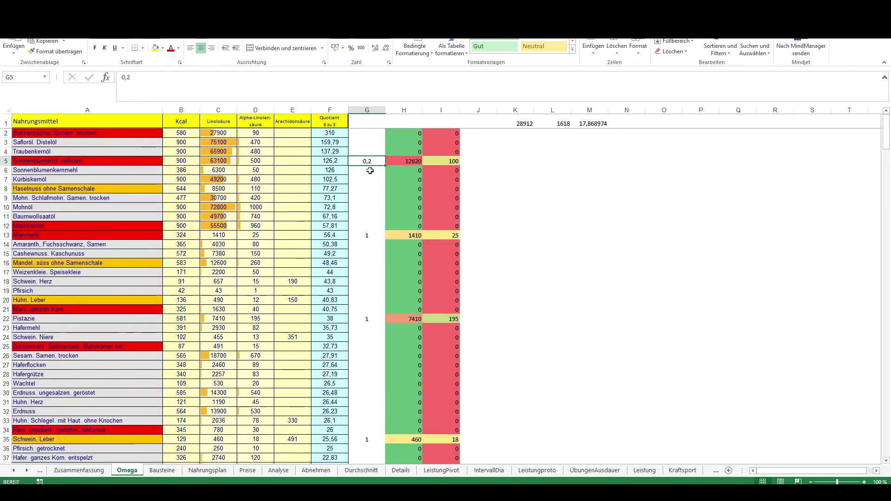